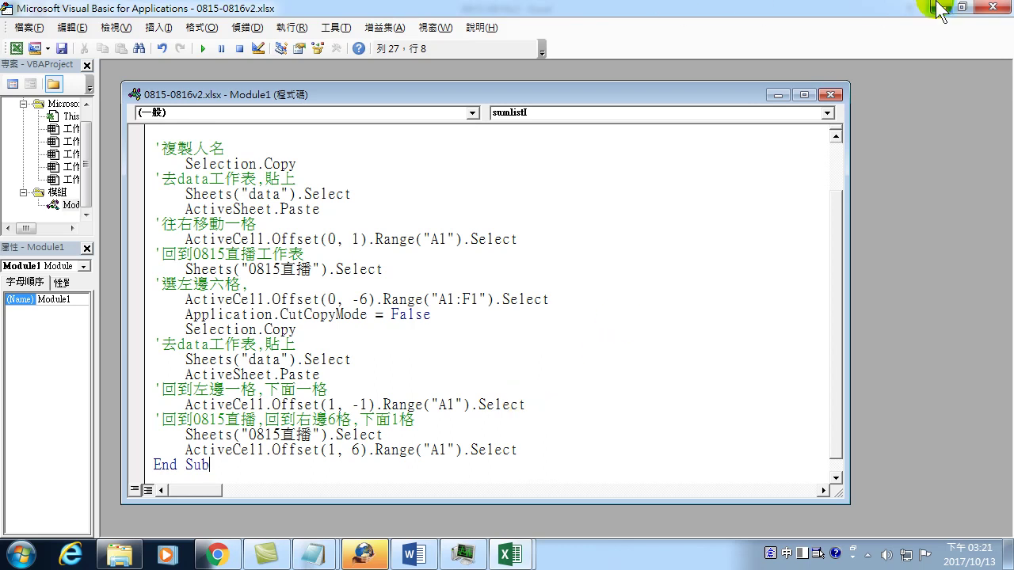
Close the VBA editor and scroll down the 0815直播 sheet to row 110, which holds 100 in I through P.
{"action": "left_click", "coordinate": [987, 6]}
{"action": "scroll", "coordinate": [590, 321], "scroll_direction": "down", "scroll_amount": 11}
{"action": "scroll", "coordinate": [595, 340], "scroll_direction": "down", "scroll_amount": 3}
{"action": "scroll", "coordinate": [607, 415], "scroll_direction": "down", "scroll_amount": 1}
{"action": "scroll", "coordinate": [600, 399], "scroll_direction": "down", "scroll_amount": 9}
{"action": "scroll", "coordinate": [600, 399], "scroll_direction": "down", "scroll_amount": 5}
{"action": "scroll", "coordinate": [600, 400], "scroll_direction": "down", "scroll_amount": 6}
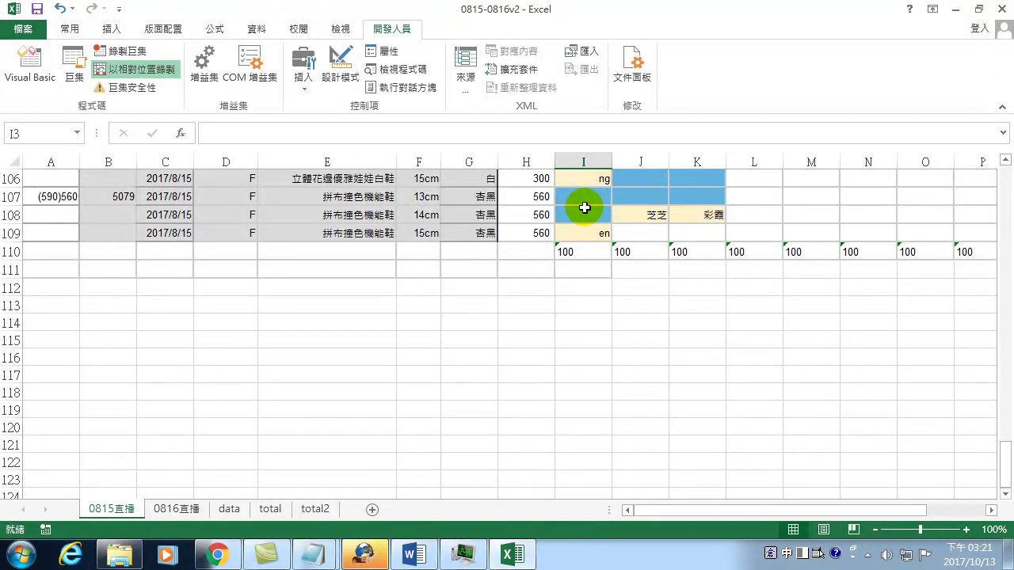
Test-run the sumlistI macro, cancel the copy highlight, and reselect cell I2.
{"action": "left_click", "coordinate": [79, 68]}
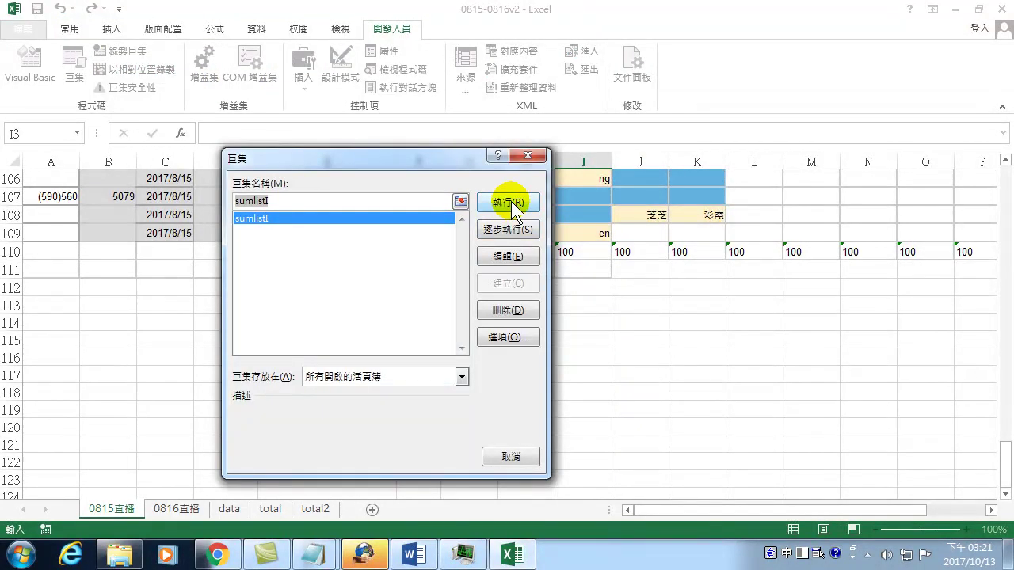
{"action": "left_click", "coordinate": [508, 202]}
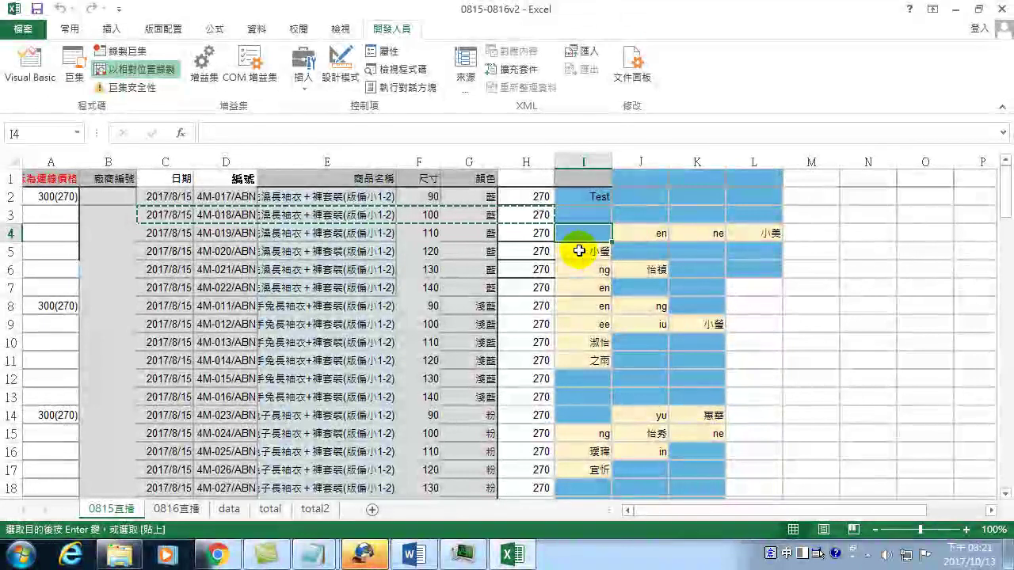
{"action": "key", "text": "Escape"}
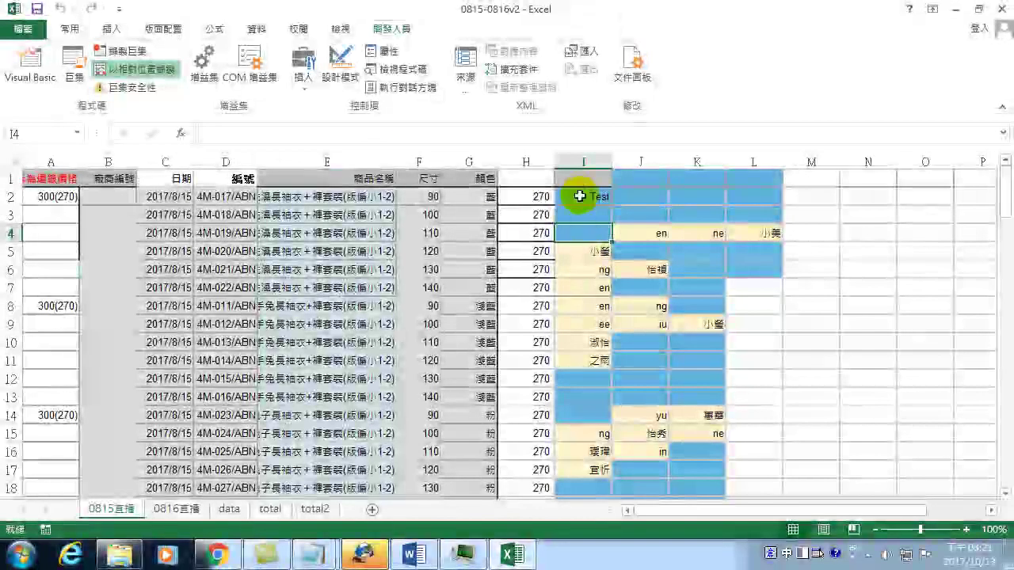
{"action": "left_click", "coordinate": [586, 197]}
Clear the copied test rows 2–8 on the data sheet, then return to 0815直播.
{"action": "left_click", "coordinate": [229, 510]}
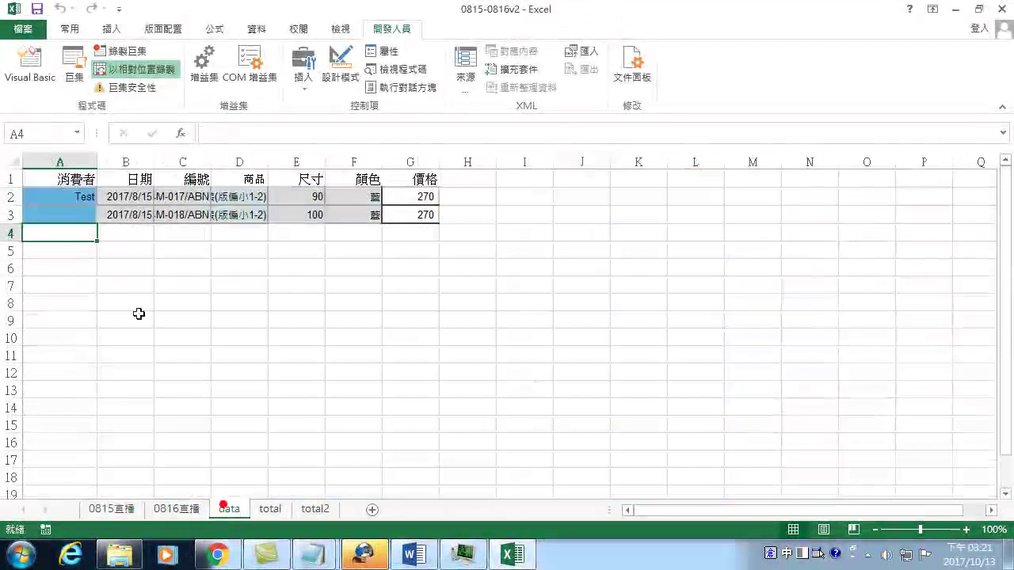
{"action": "left_click", "coordinate": [11, 197]}
{"action": "left_click_drag", "start_coordinate": [37, 257], "coordinate": [36, 301]}
{"action": "right_click", "coordinate": [148, 265]}
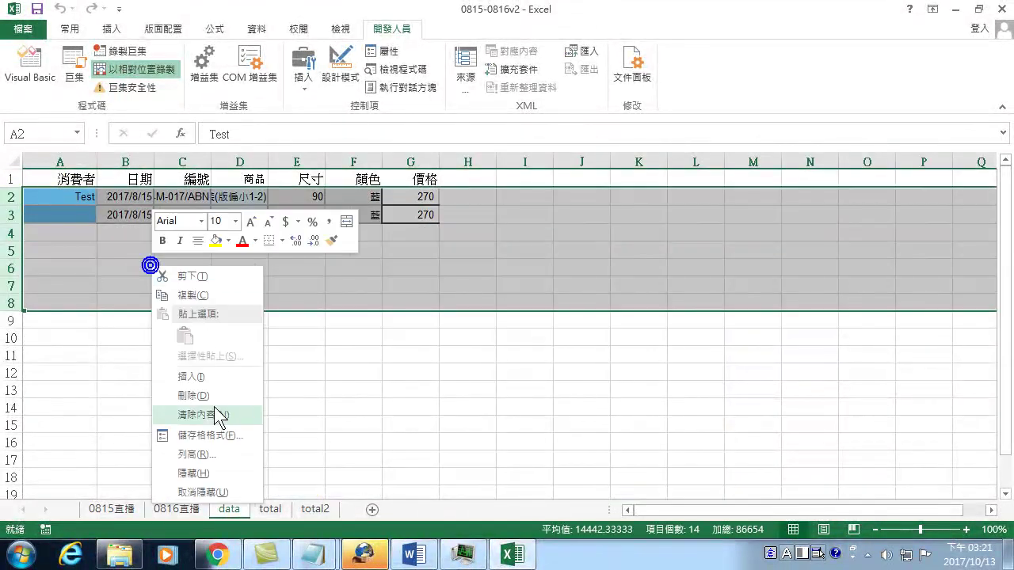
{"action": "left_click", "coordinate": [208, 391]}
{"action": "left_click", "coordinate": [63, 198]}
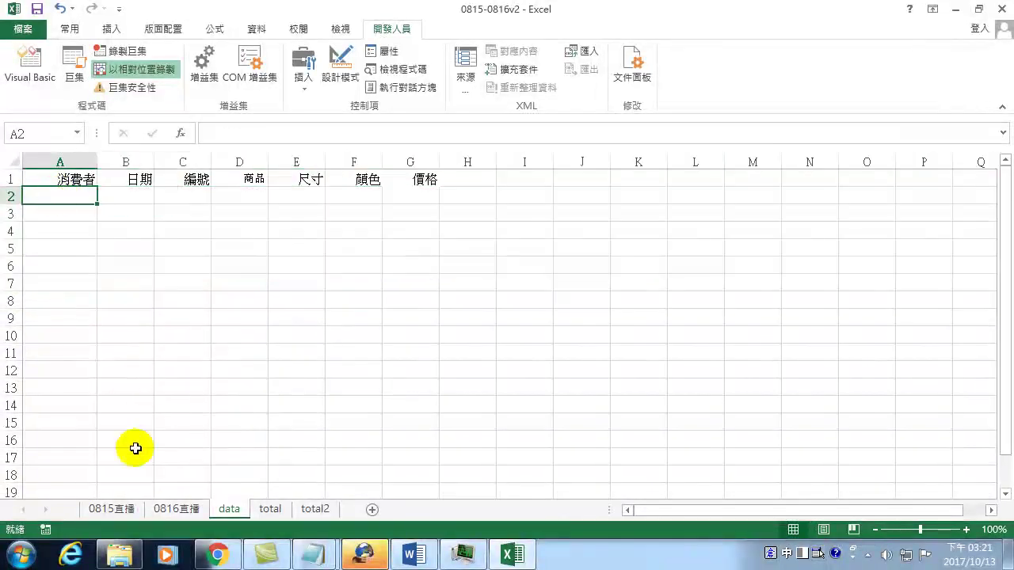
{"action": "left_click", "coordinate": [111, 510]}
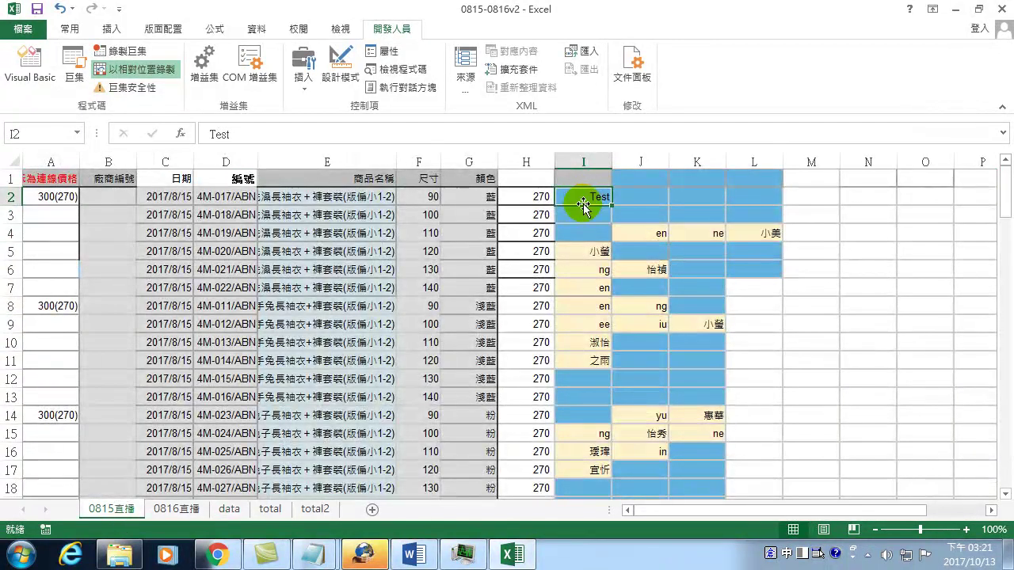
Review the buyer names from I2 down column I and back up, then bring up the Macros list.
{"action": "left_click", "coordinate": [585, 194]}
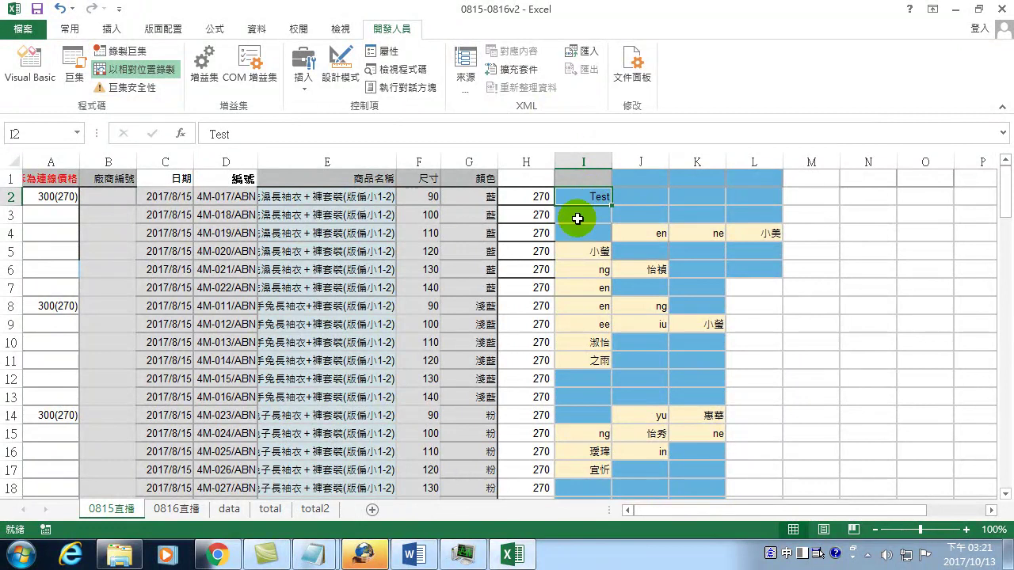
{"action": "scroll", "coordinate": [602, 458], "scroll_direction": "down", "scroll_amount": 2}
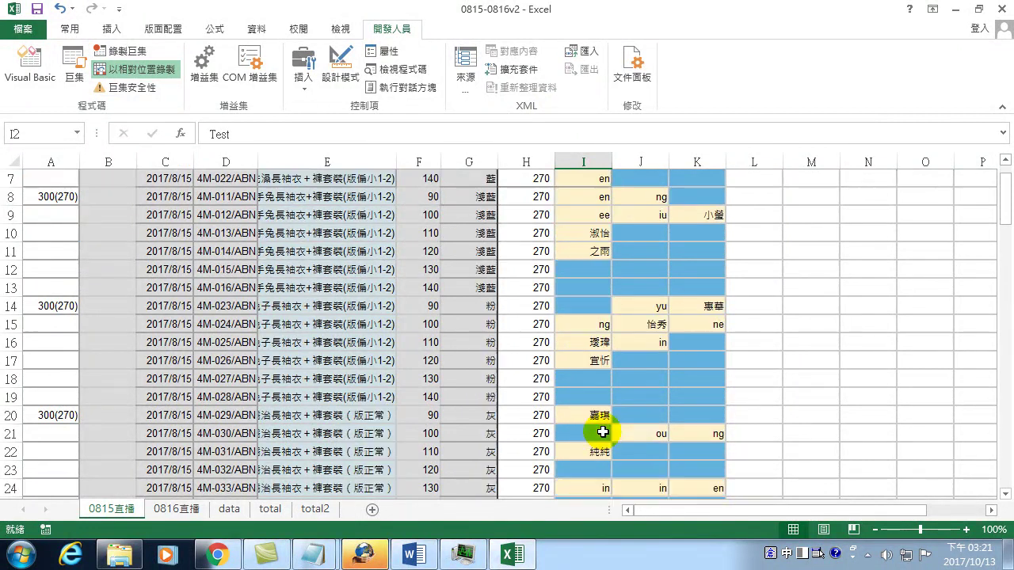
{"action": "scroll", "coordinate": [597, 431], "scroll_direction": "down", "scroll_amount": 8}
{"action": "scroll", "coordinate": [587, 430], "scroll_direction": "down", "scroll_amount": 6}
{"action": "scroll", "coordinate": [583, 430], "scroll_direction": "down", "scroll_amount": 9}
{"action": "scroll", "coordinate": [583, 431], "scroll_direction": "down", "scroll_amount": 5}
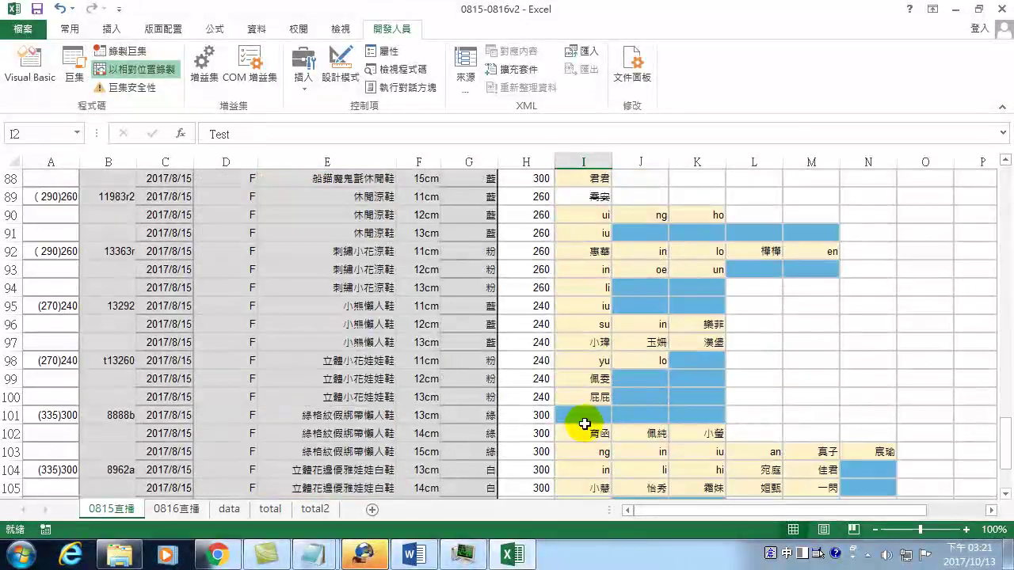
{"action": "scroll", "coordinate": [584, 430], "scroll_direction": "down", "scroll_amount": 8}
{"action": "scroll", "coordinate": [586, 285], "scroll_direction": "up", "scroll_amount": 3}
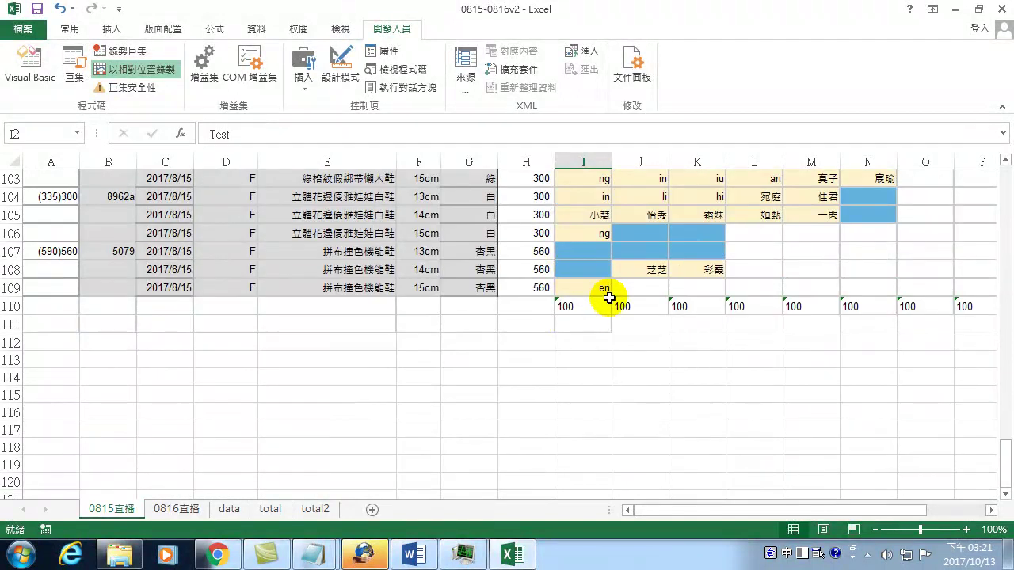
{"action": "scroll", "coordinate": [604, 293], "scroll_direction": "up", "scroll_amount": 12}
{"action": "scroll", "coordinate": [590, 254], "scroll_direction": "up", "scroll_amount": 8}
{"action": "scroll", "coordinate": [584, 245], "scroll_direction": "up", "scroll_amount": 9}
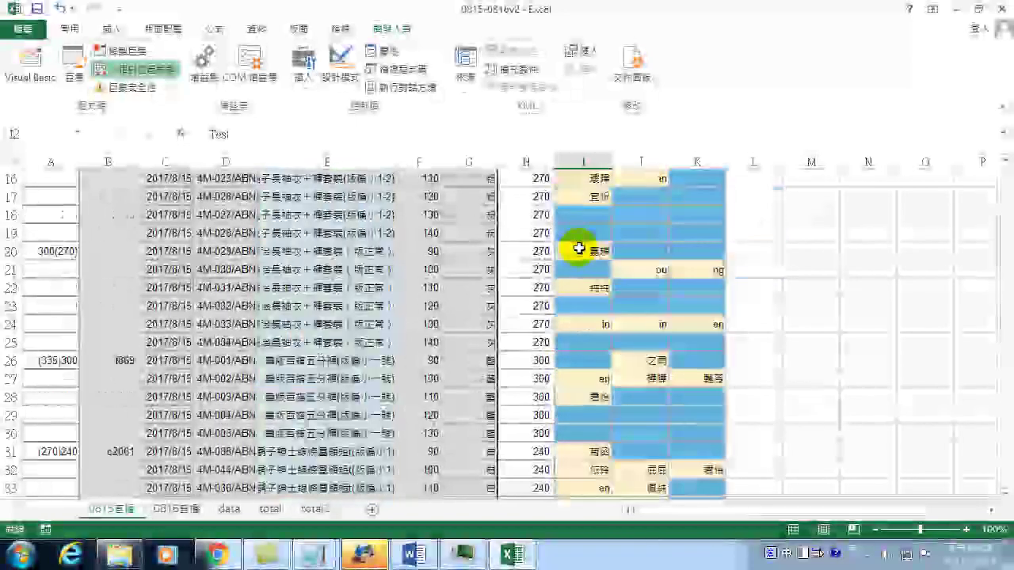
{"action": "scroll", "coordinate": [584, 245], "scroll_direction": "up", "scroll_amount": 2}
{"action": "scroll", "coordinate": [578, 247], "scroll_direction": "up", "scroll_amount": 3}
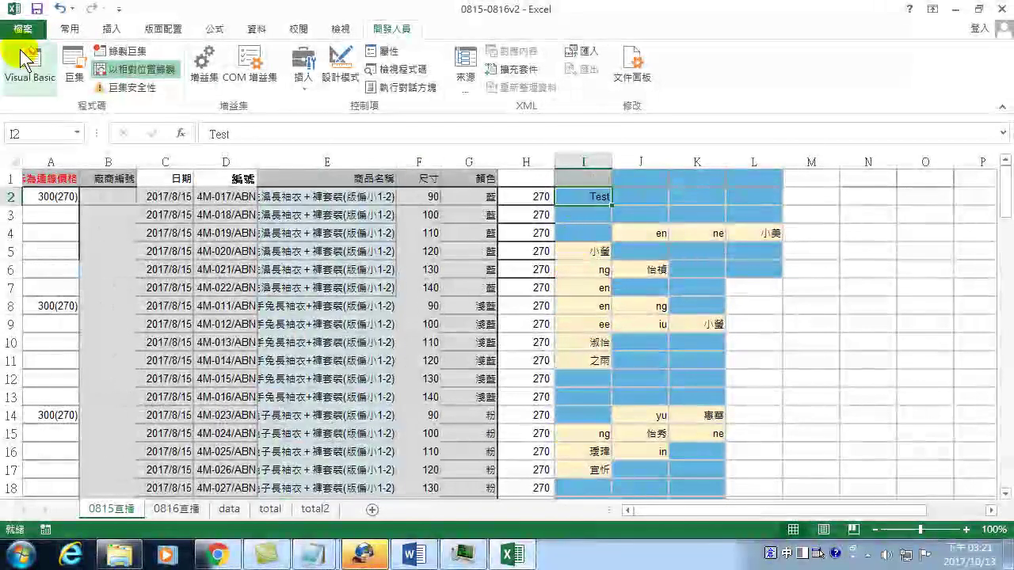
{"action": "left_click", "coordinate": [71, 67]}
Open sumlistI for editing and add the comment '用If寫連續執行'.
{"action": "left_click", "coordinate": [507, 255]}
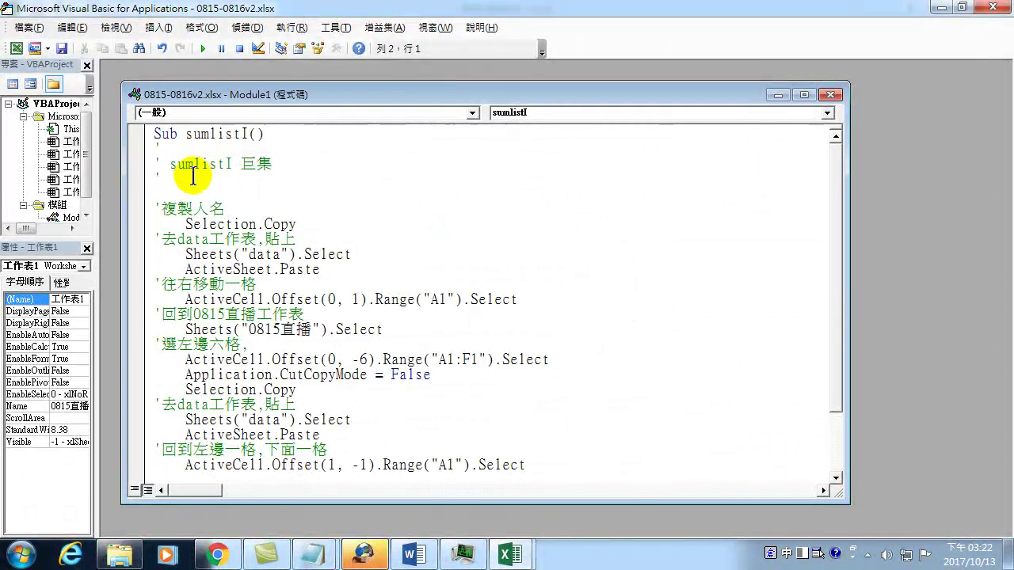
{"action": "left_click", "coordinate": [198, 179]}
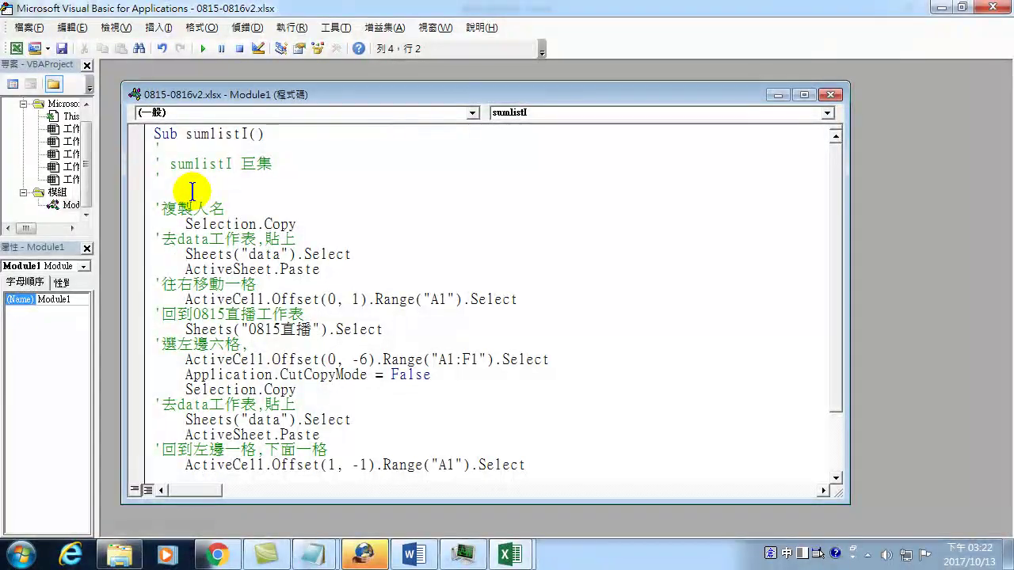
{"action": "type", "text": "用"}
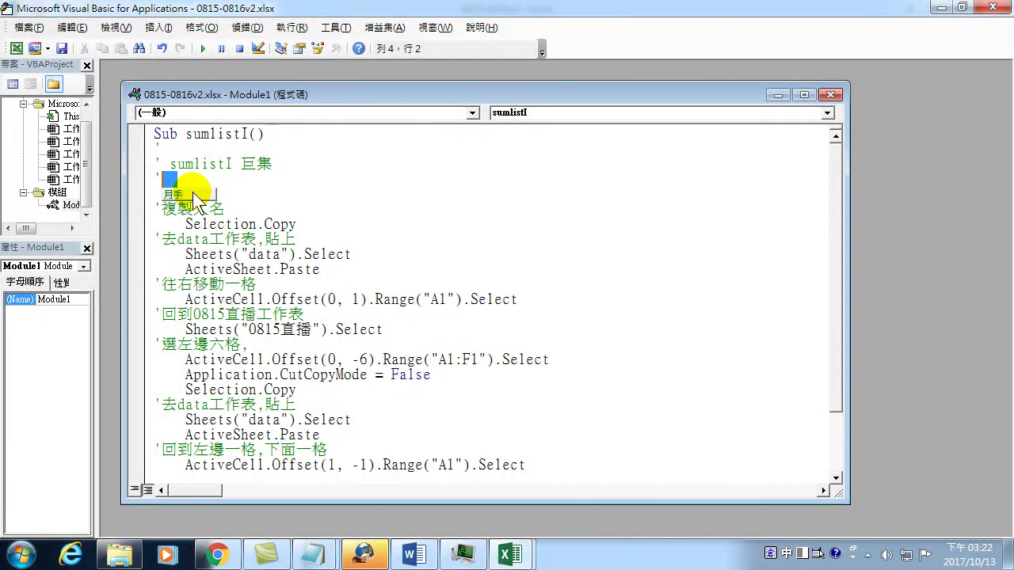
{"action": "type", "text": "If"}
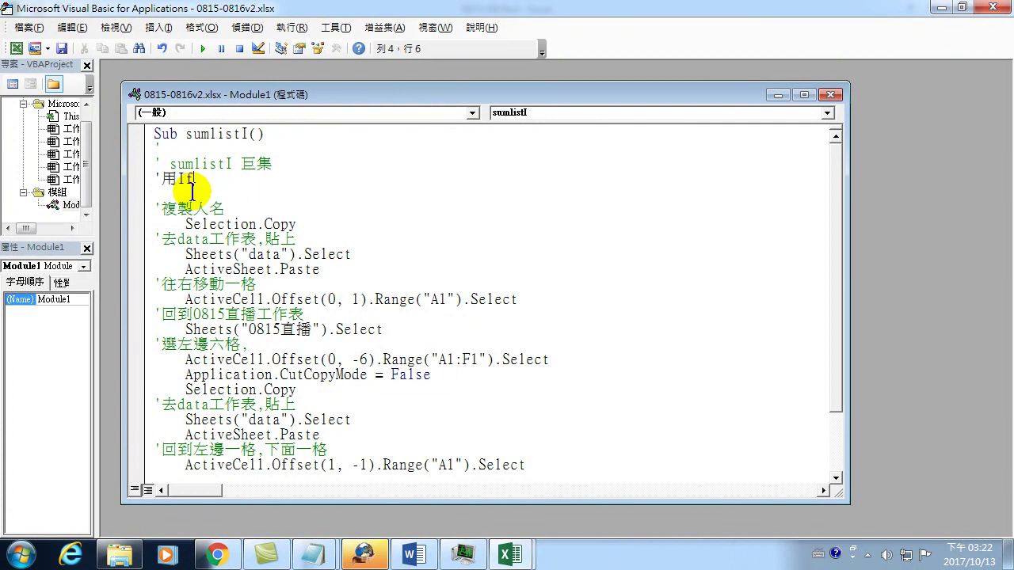
{"action": "type", "text": "寫"}
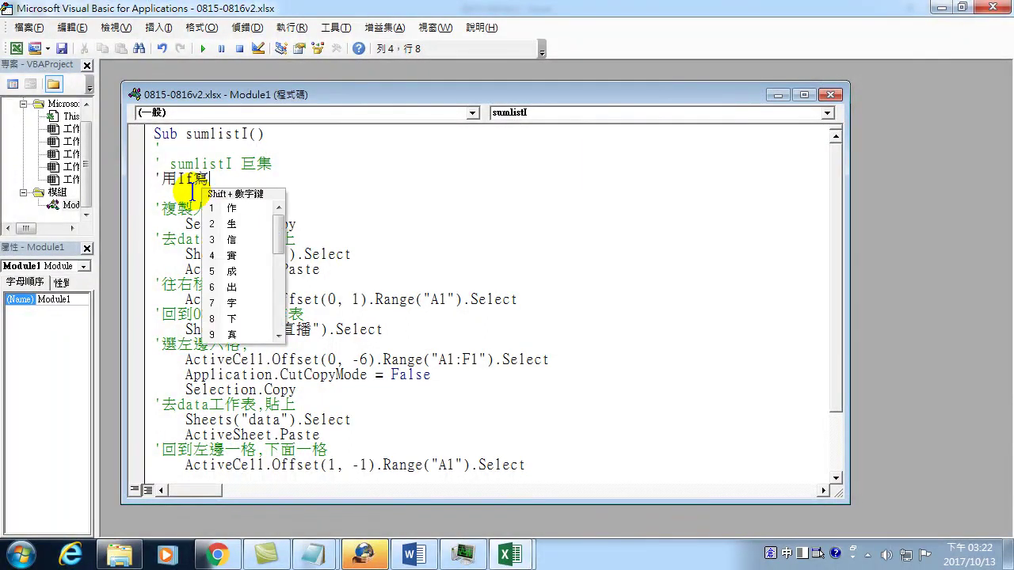
{"action": "type", "text": "連"}
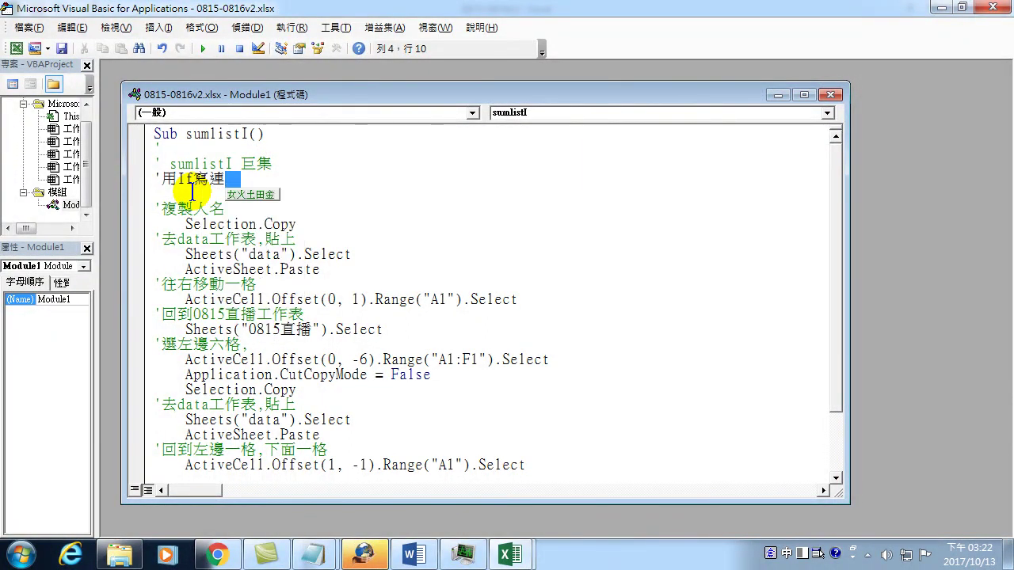
{"action": "type", "text": "續執行"}
{"action": "key", "text": "Down"}
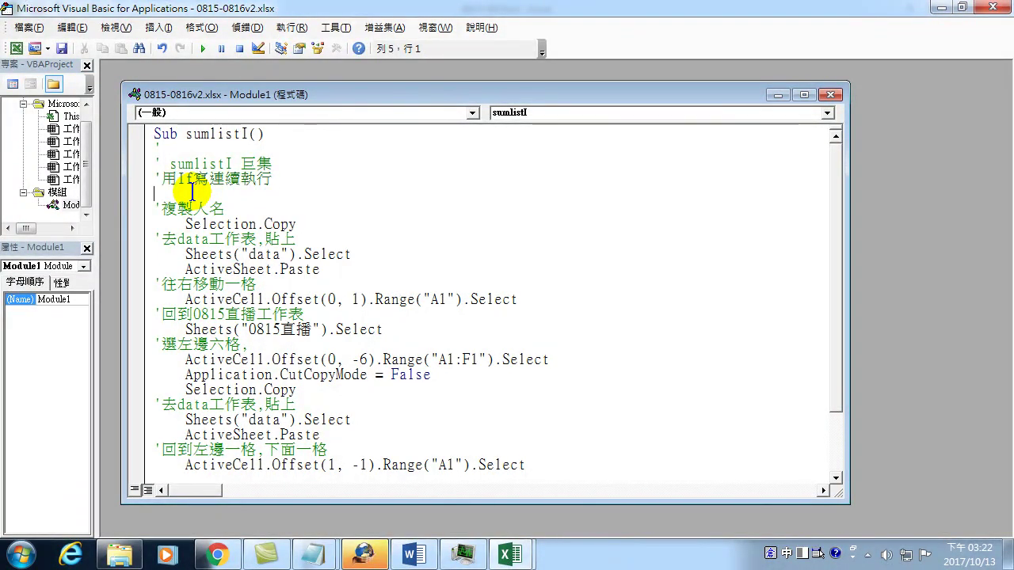
Write the condition line 'If activecell.Value <> 100 then' beneath the comment.
{"action": "key", "text": "ctrl+space"}
{"action": "type", "text": "if "}
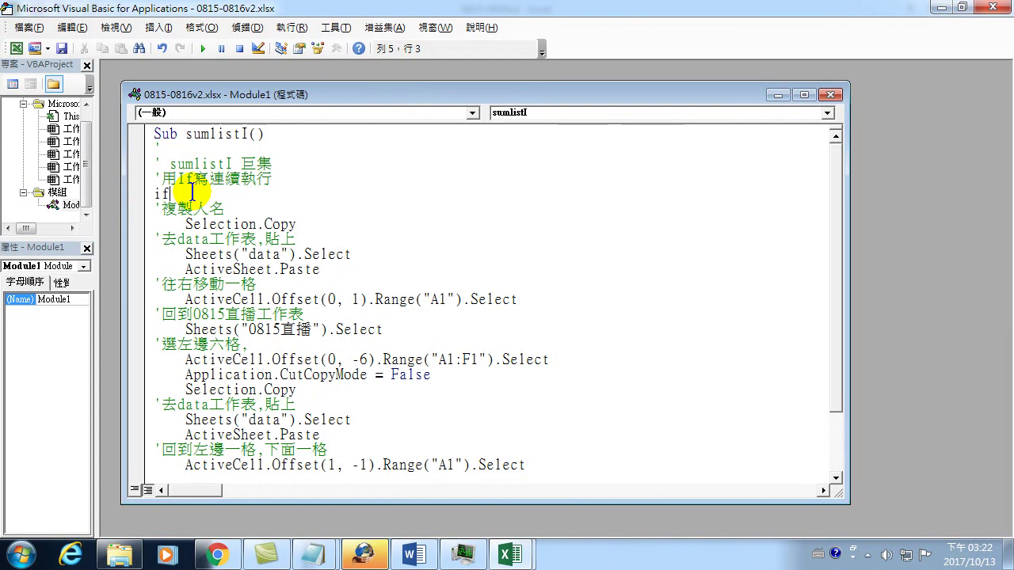
{"action": "type", "text": "activecell.v"}
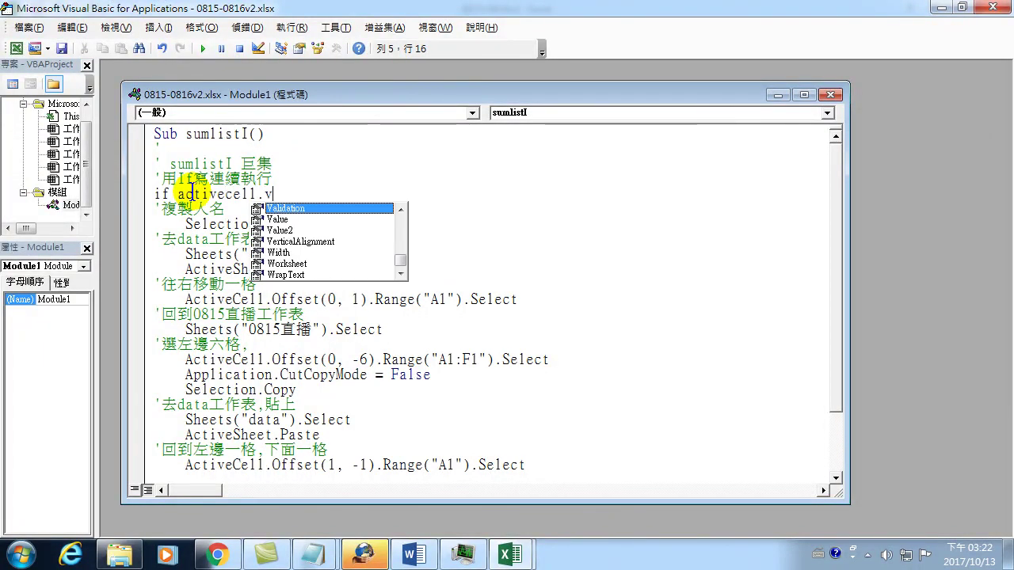
{"action": "type", "text": "alu"}
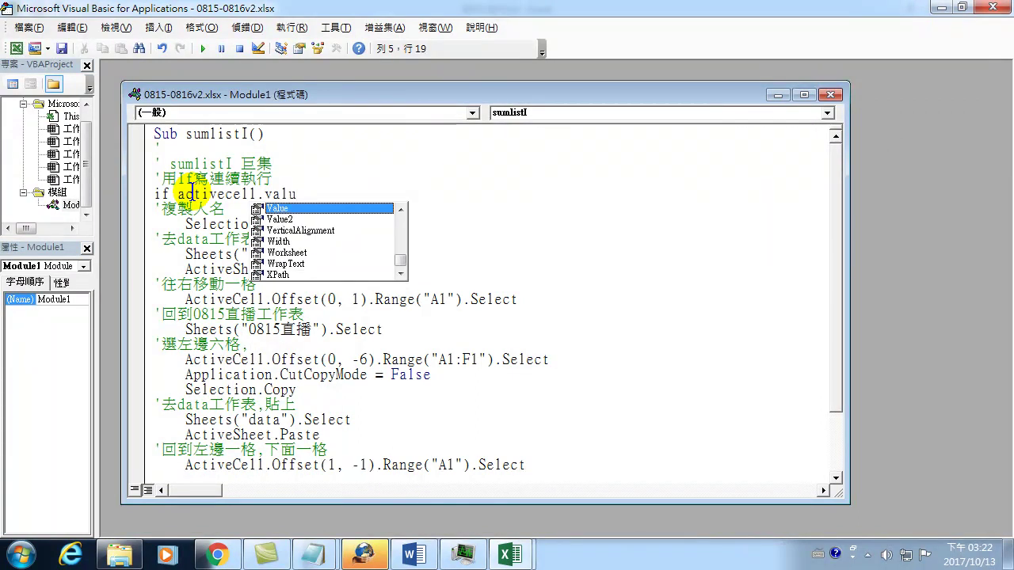
{"action": "key", "text": "Tab"}
{"action": "type", "text": "<>"}
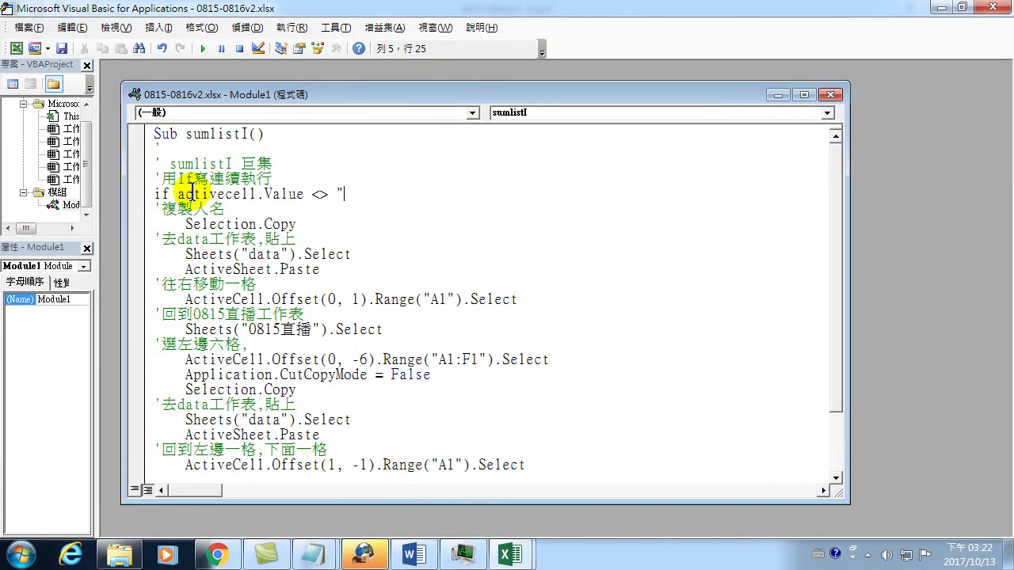
{"action": "type", "text": " \"\" then"}
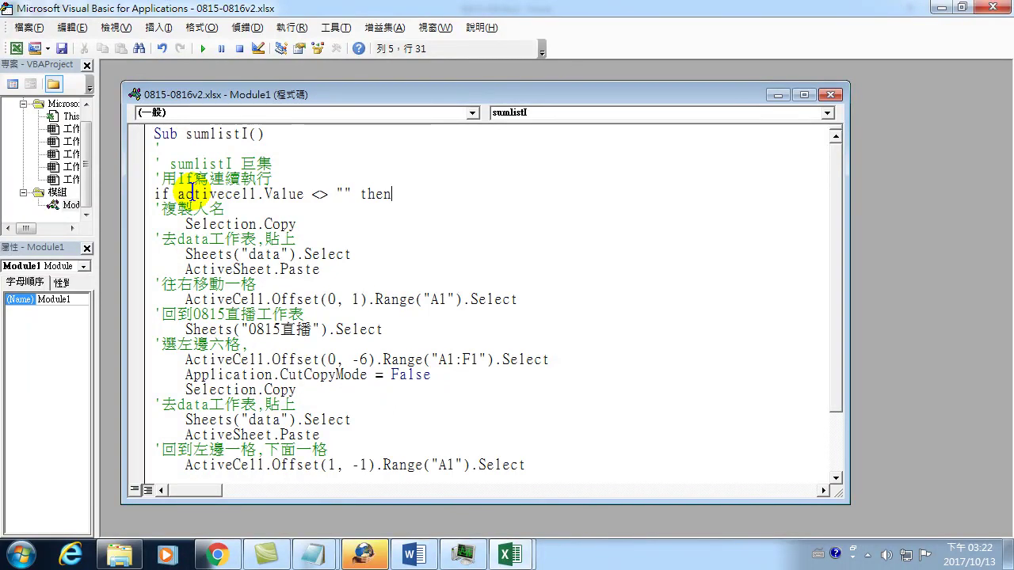
{"action": "key", "text": "Delete"}
{"action": "key", "text": "BackSpace"}
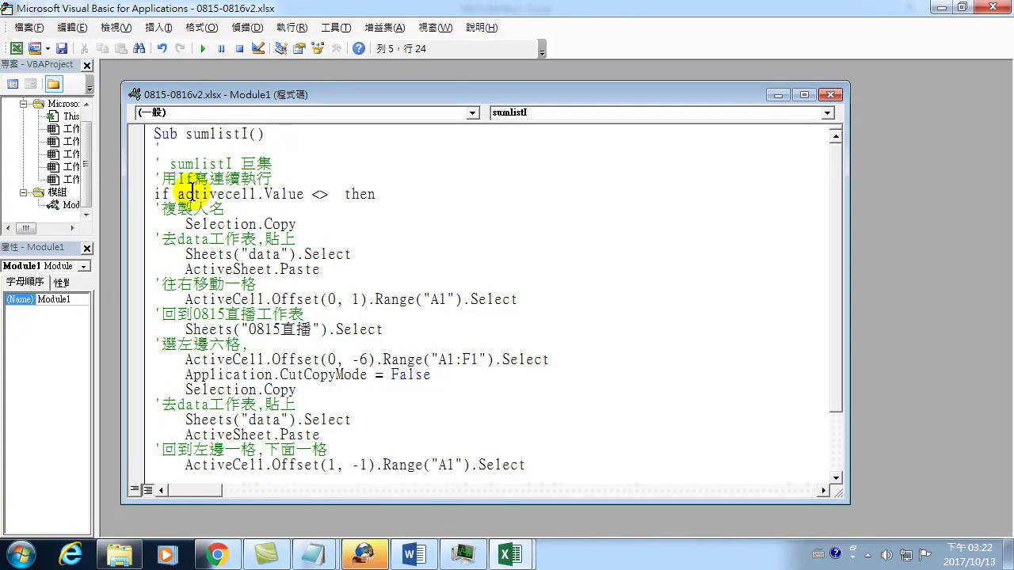
{"action": "type", "text": "100"}
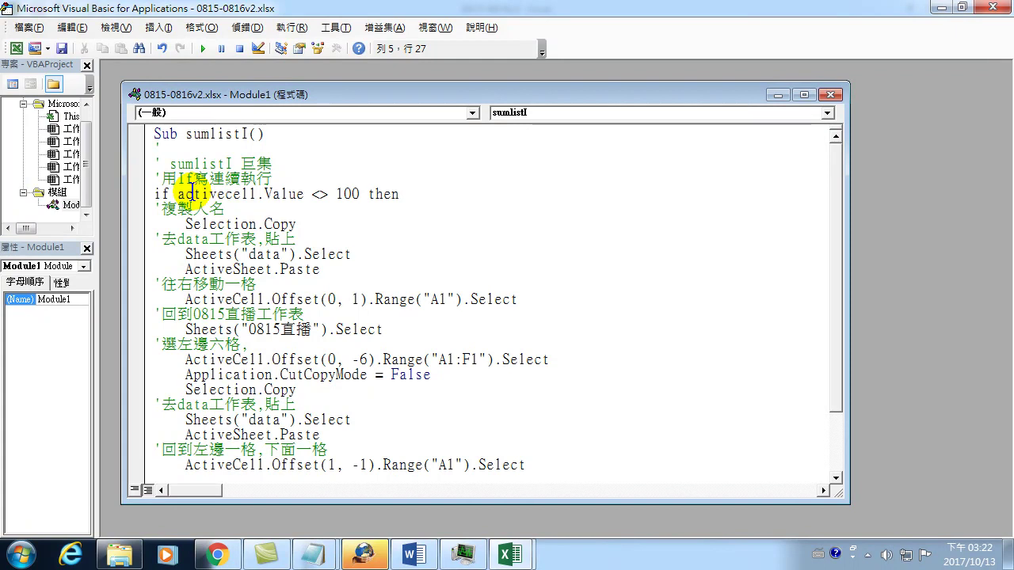
Add an 'End If' line after the last Offset line, just before End Sub.
{"action": "scroll", "coordinate": [254, 238], "scroll_direction": "down", "scroll_amount": 2}
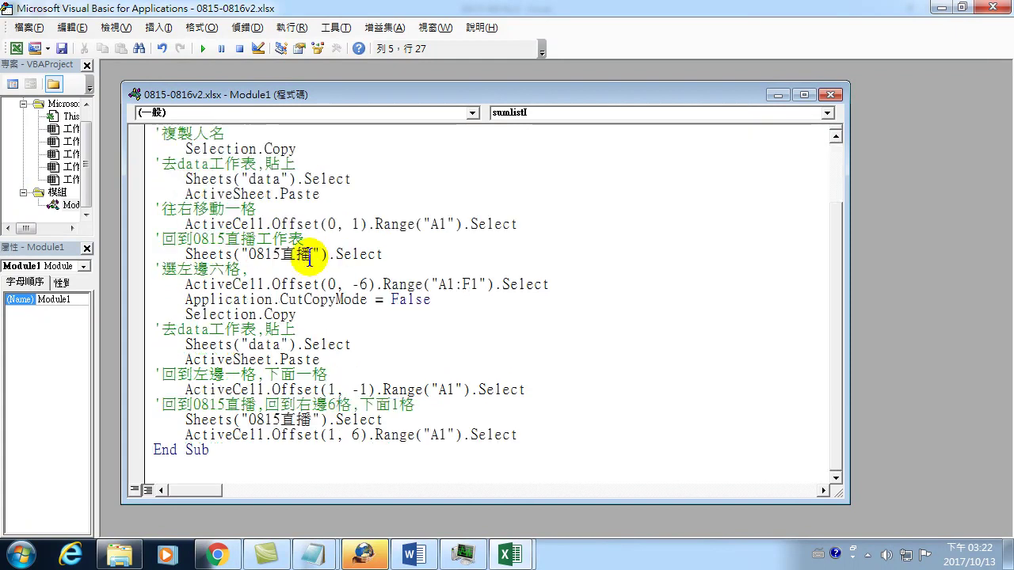
{"action": "left_click", "coordinate": [531, 436]}
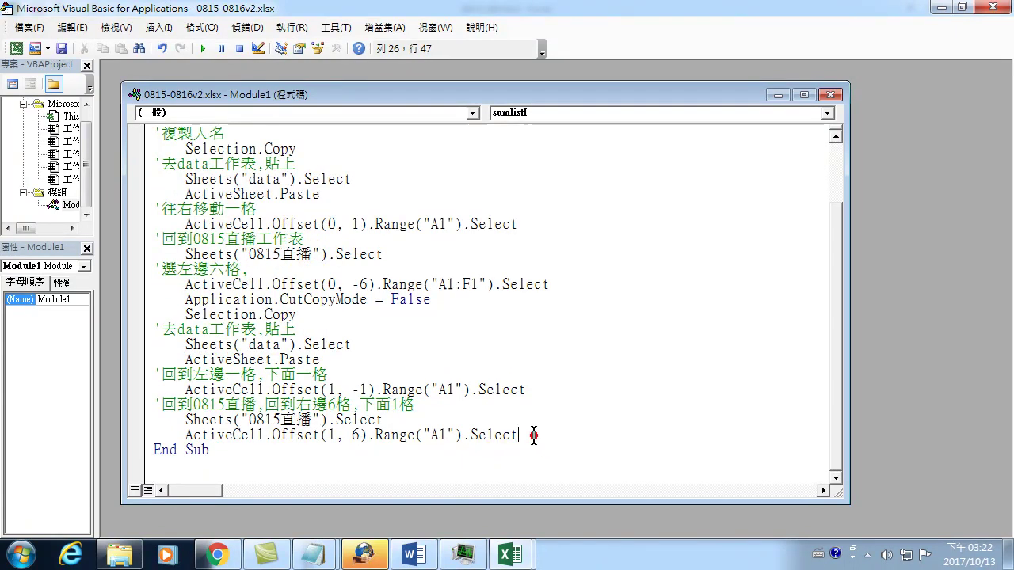
{"action": "key", "text": "Return"}
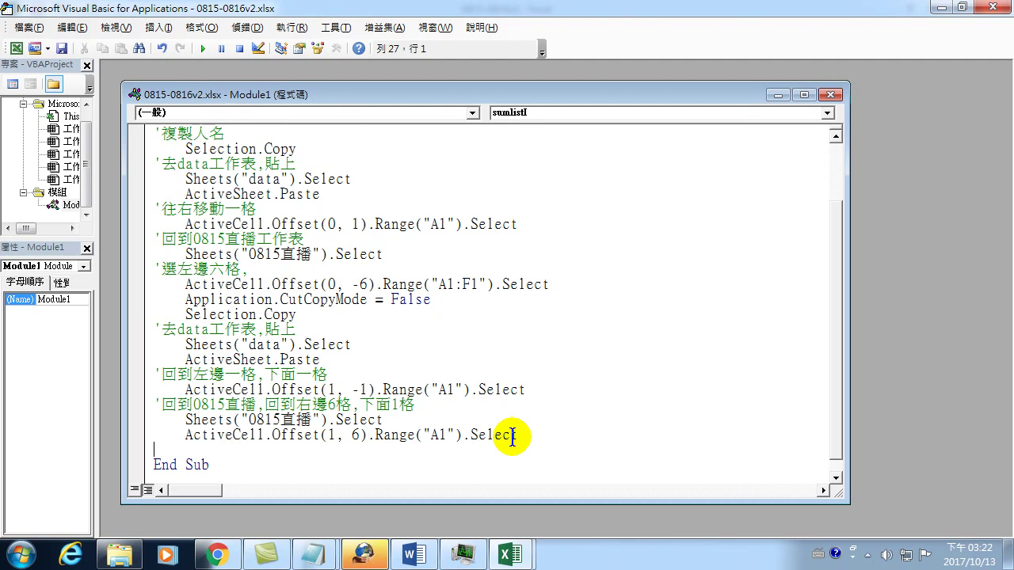
{"action": "type", "text": "end if"}
Insert a 'call sumlistI' self-call line above End If, then close the VBA editor.
{"action": "key", "text": "Up"}
{"action": "key", "text": "Return"}
{"action": "type", "text": "call"}
{"action": "scroll", "coordinate": [370, 316], "scroll_direction": "up", "scroll_amount": 2}
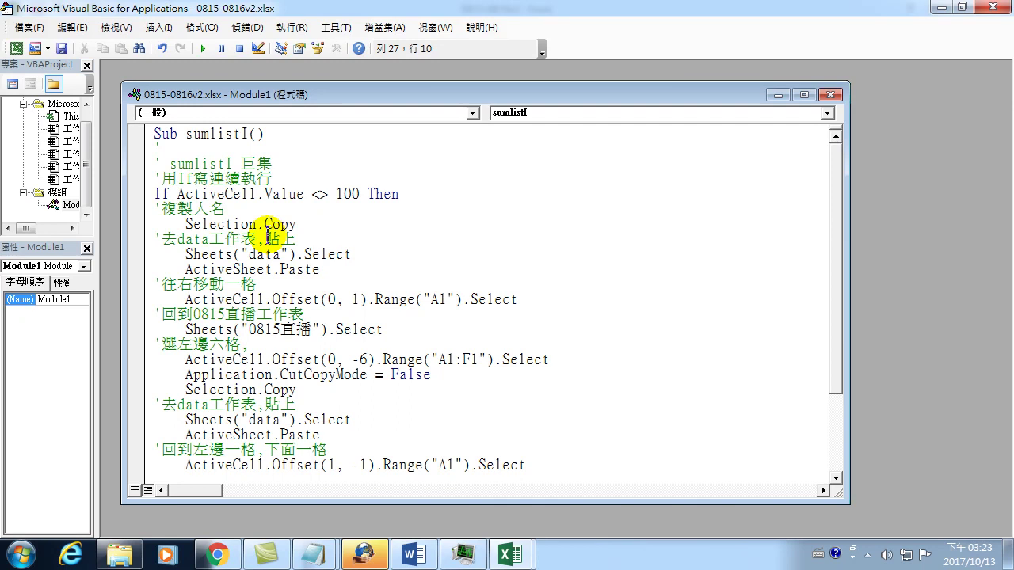
{"action": "type", "text": "sumli"}
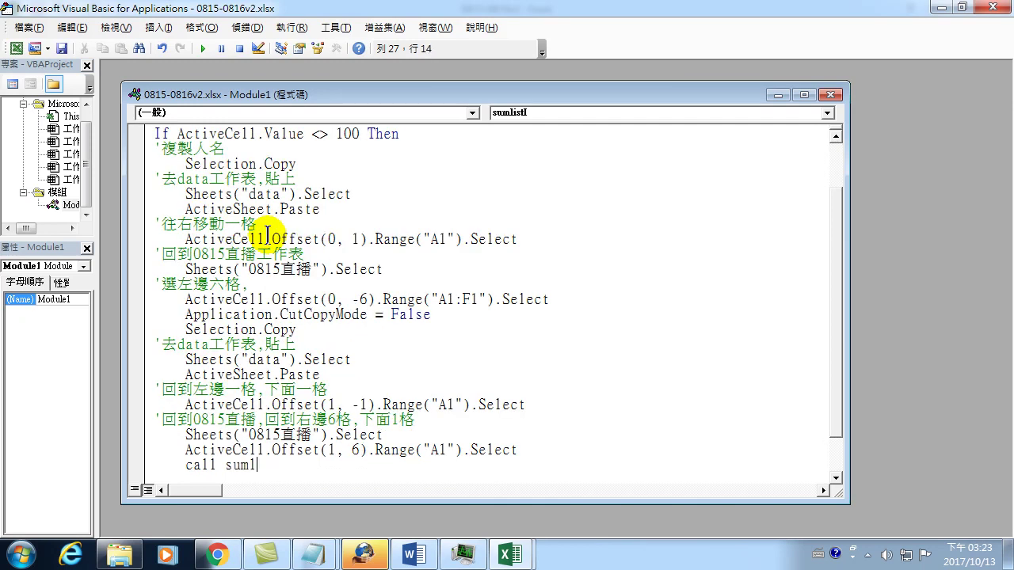
{"action": "type", "text": "st"}
{"action": "scroll", "coordinate": [324, 175], "scroll_direction": "up", "scroll_amount": 2}
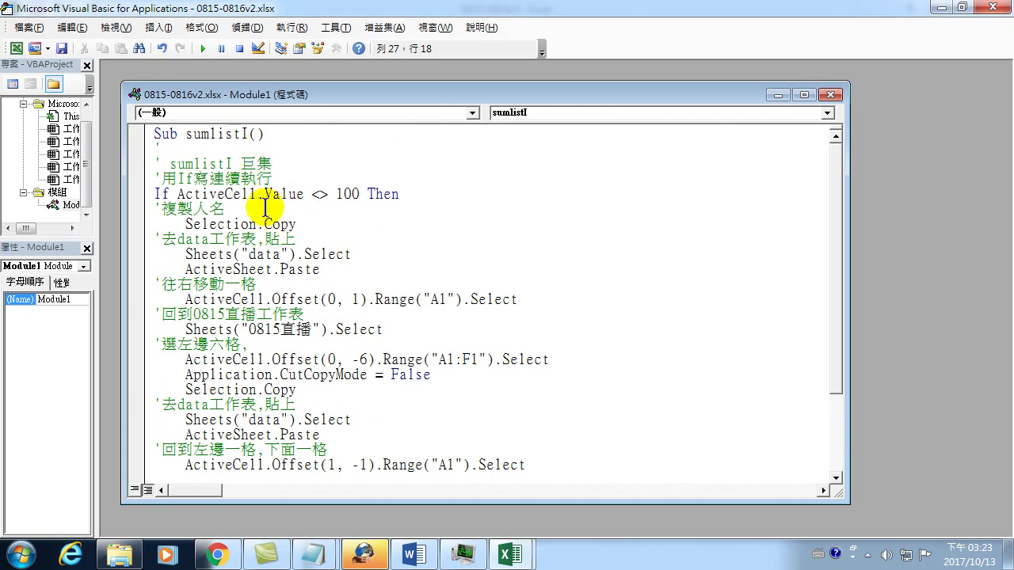
{"action": "scroll", "coordinate": [273, 212], "scroll_direction": "down", "scroll_amount": 3}
{"action": "key", "text": "BackSpace"}
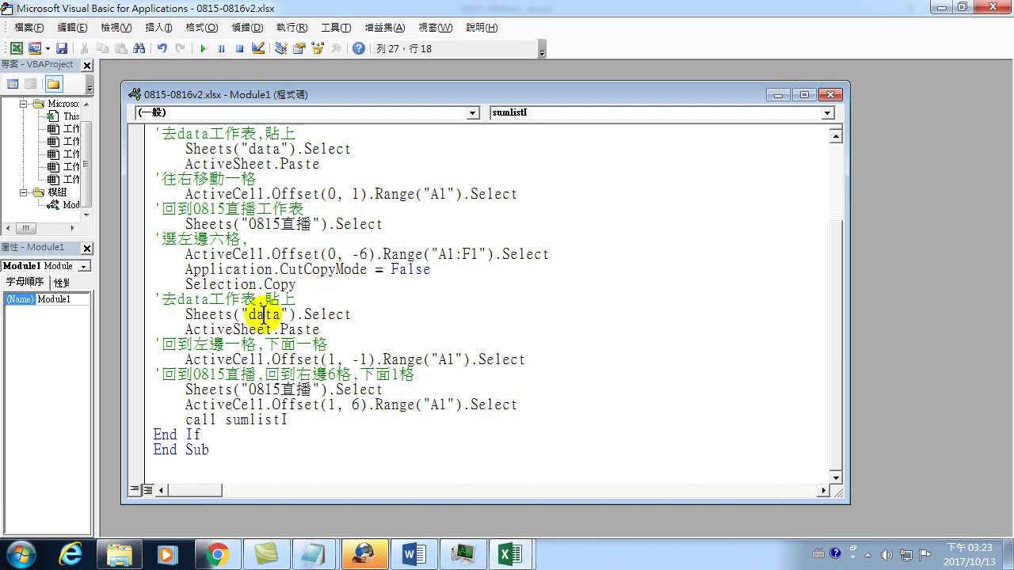
{"action": "left_click", "coordinate": [993, 11]}
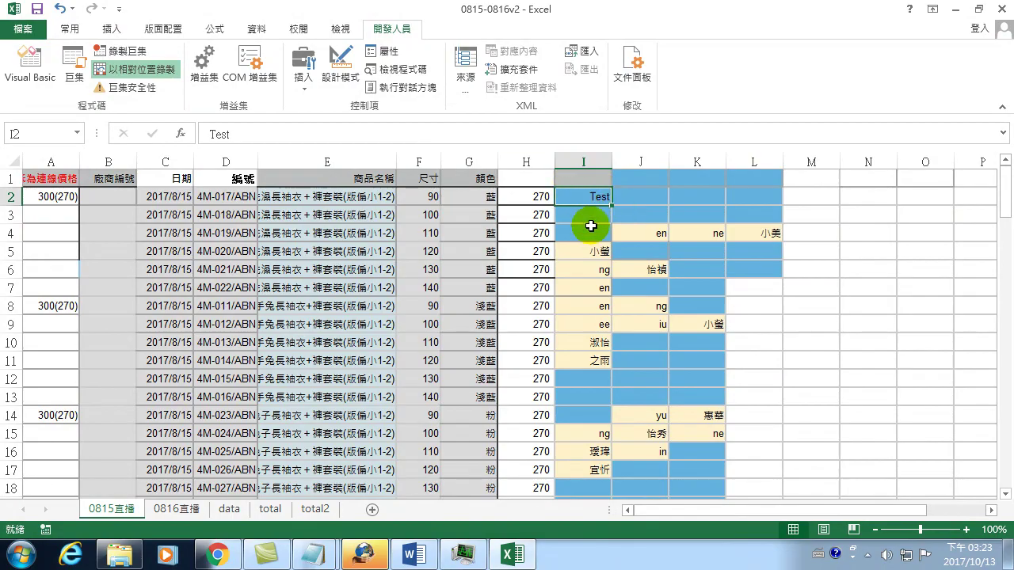
{"action": "left_click", "coordinate": [585, 195]}
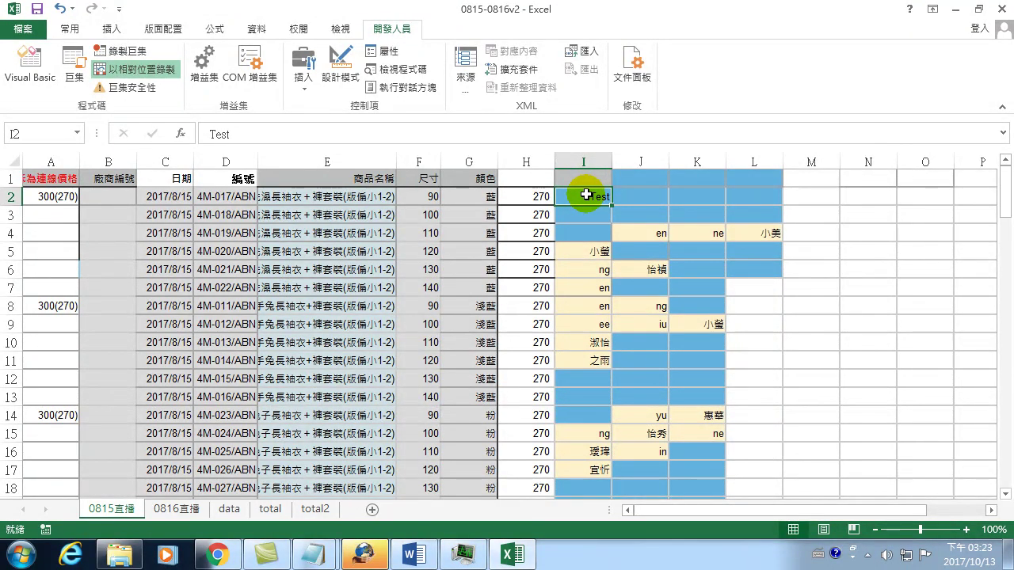
{"action": "left_click", "coordinate": [79, 60]}
{"action": "left_click", "coordinate": [527, 153]}
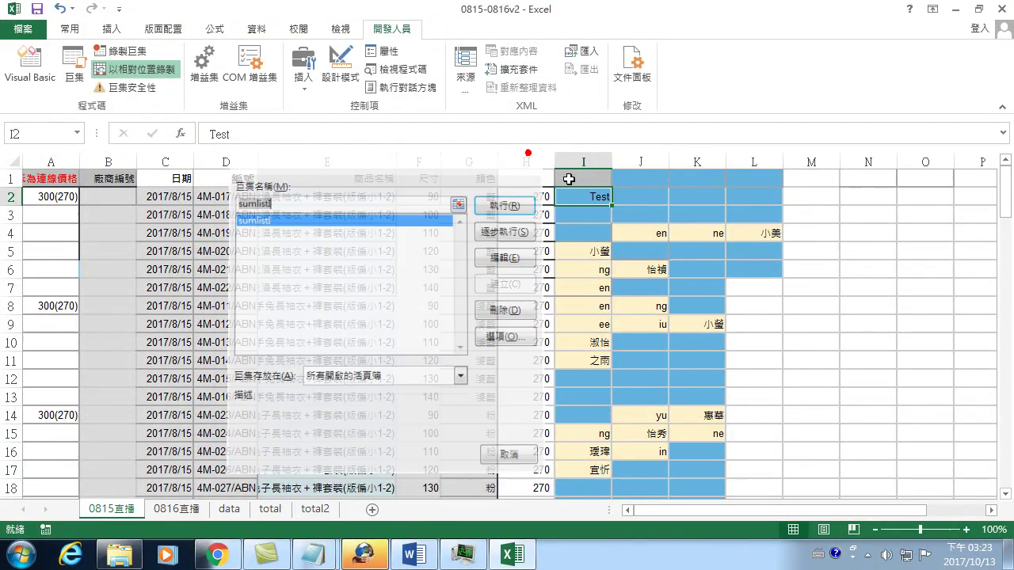
{"action": "scroll", "coordinate": [590, 454], "scroll_direction": "down", "scroll_amount": 6}
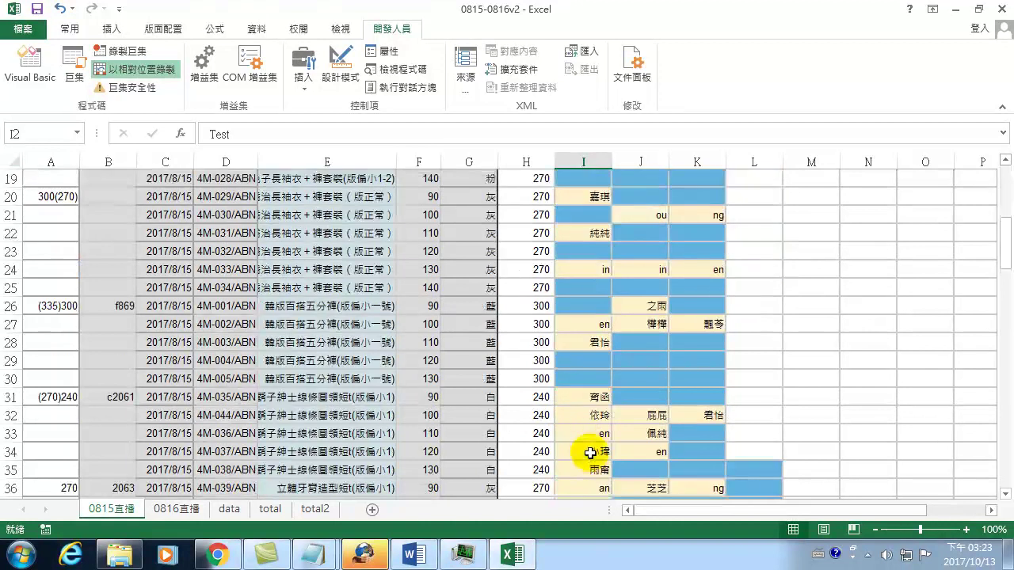
{"action": "scroll", "coordinate": [591, 454], "scroll_direction": "down", "scroll_amount": 13}
{"action": "scroll", "coordinate": [591, 453], "scroll_direction": "down", "scroll_amount": 6}
{"action": "scroll", "coordinate": [591, 396], "scroll_direction": "down", "scroll_amount": 10}
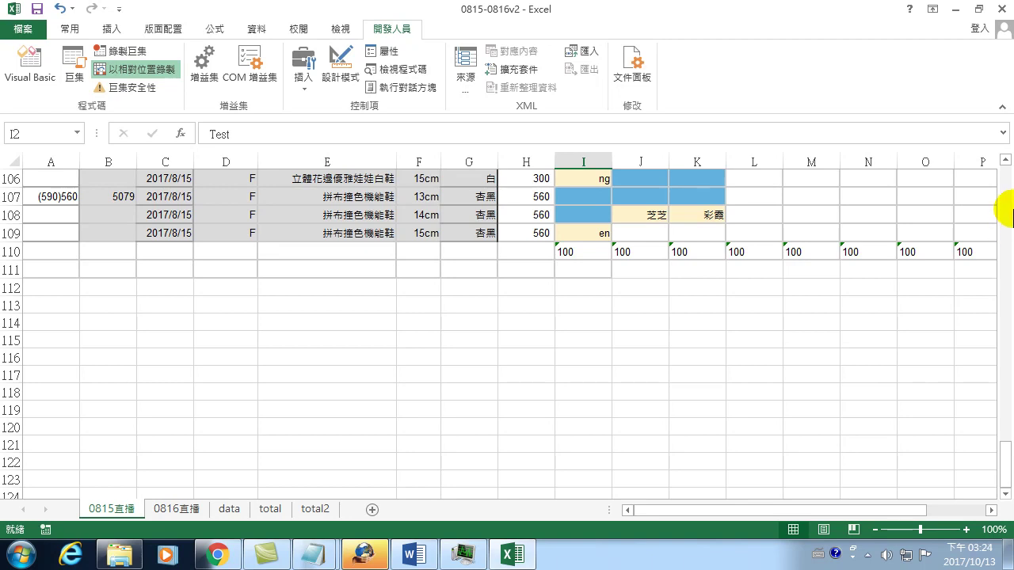
{"action": "scroll", "coordinate": [959, 249], "scroll_direction": "up", "scroll_amount": 4}
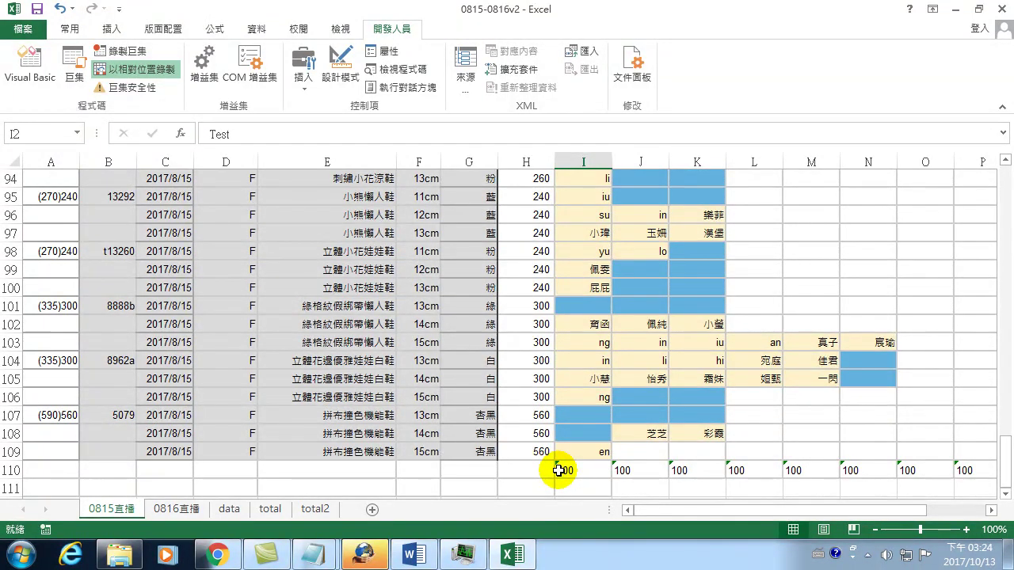
{"action": "key", "text": "ctrl+Home"}
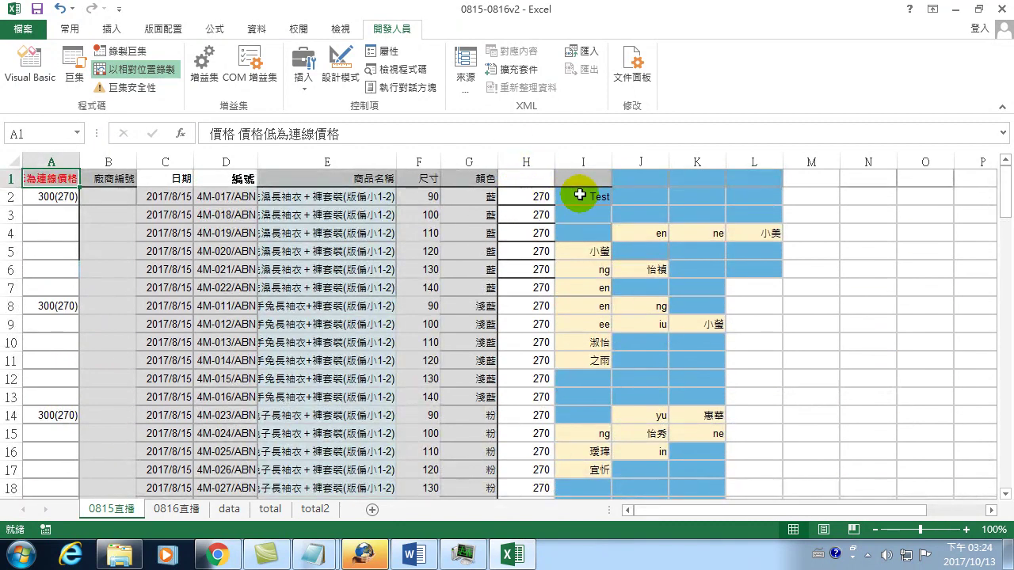
From Test cell I2, confirm the data sheet is empty, then run sumlistI to copy all buyer rows.
{"action": "left_click", "coordinate": [580, 195]}
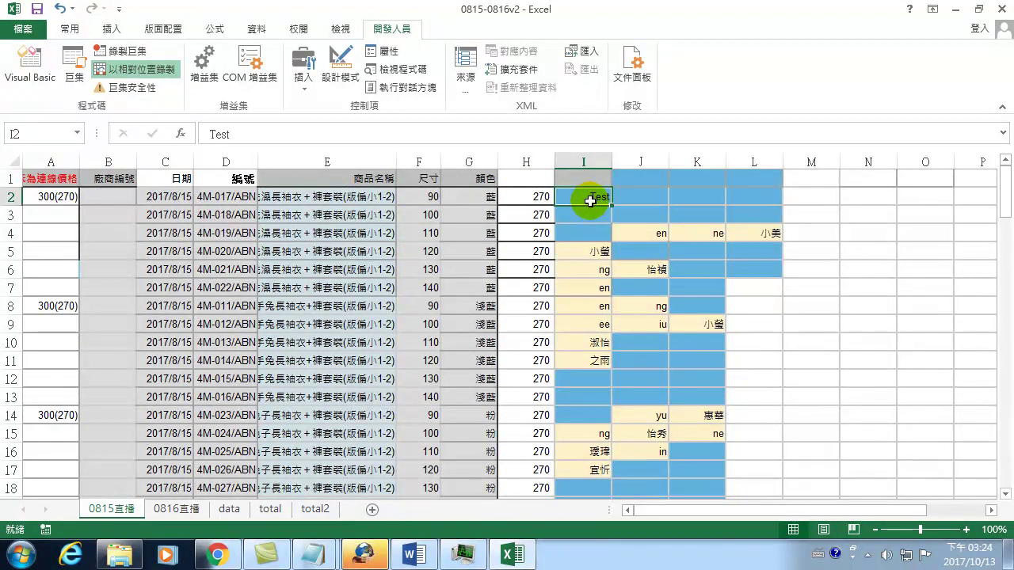
{"action": "left_click", "coordinate": [228, 509]}
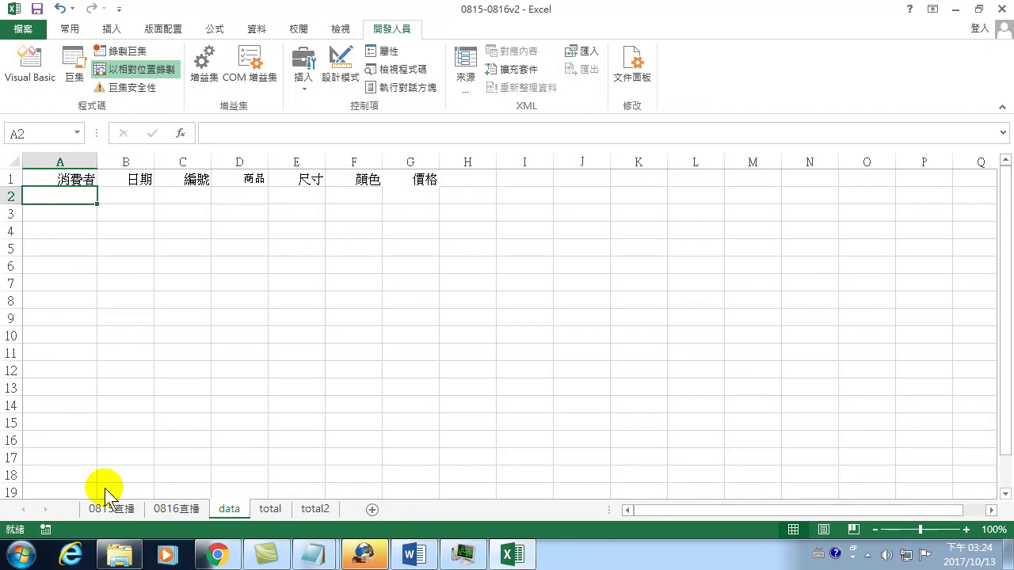
{"action": "left_click", "coordinate": [111, 509]}
{"action": "left_click", "coordinate": [72, 70]}
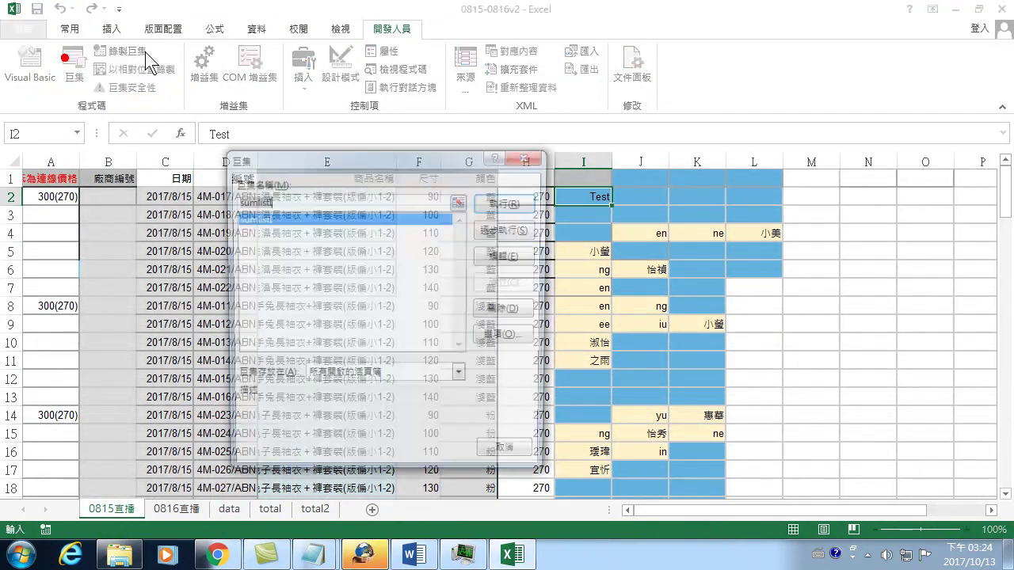
{"action": "left_click", "coordinate": [519, 203]}
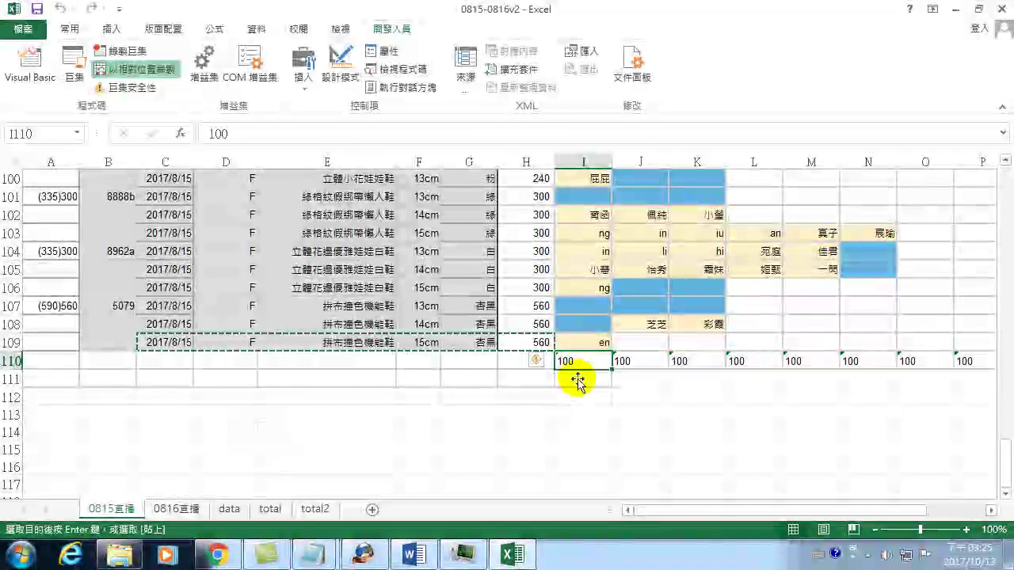
{"action": "left_click", "coordinate": [228, 510]}
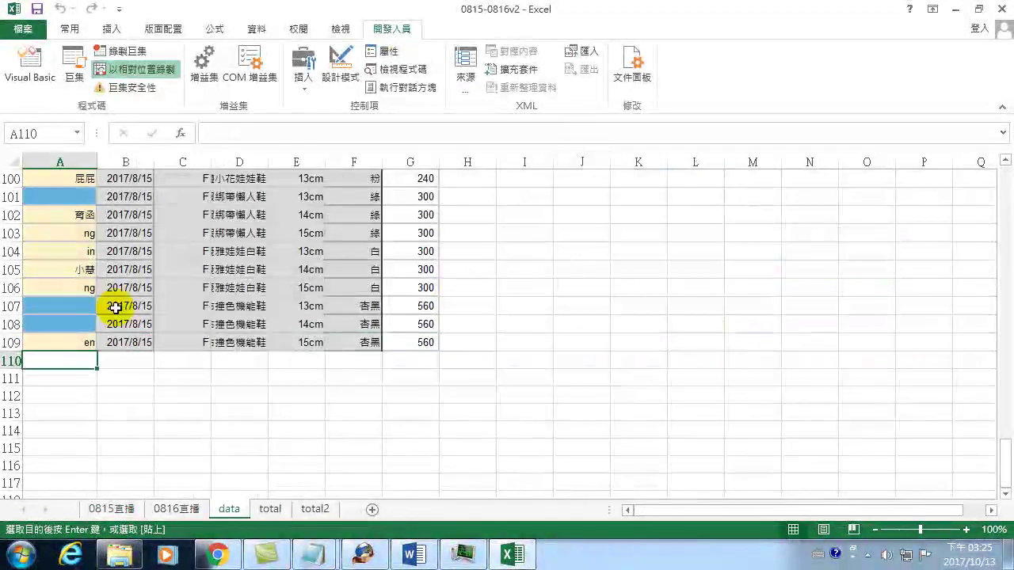
{"action": "scroll", "coordinate": [114, 269], "scroll_direction": "up", "scroll_amount": 9}
{"action": "scroll", "coordinate": [114, 269], "scroll_direction": "up", "scroll_amount": 6}
{"action": "scroll", "coordinate": [99, 257], "scroll_direction": "up", "scroll_amount": 4}
{"action": "scroll", "coordinate": [95, 238], "scroll_direction": "up", "scroll_amount": 8}
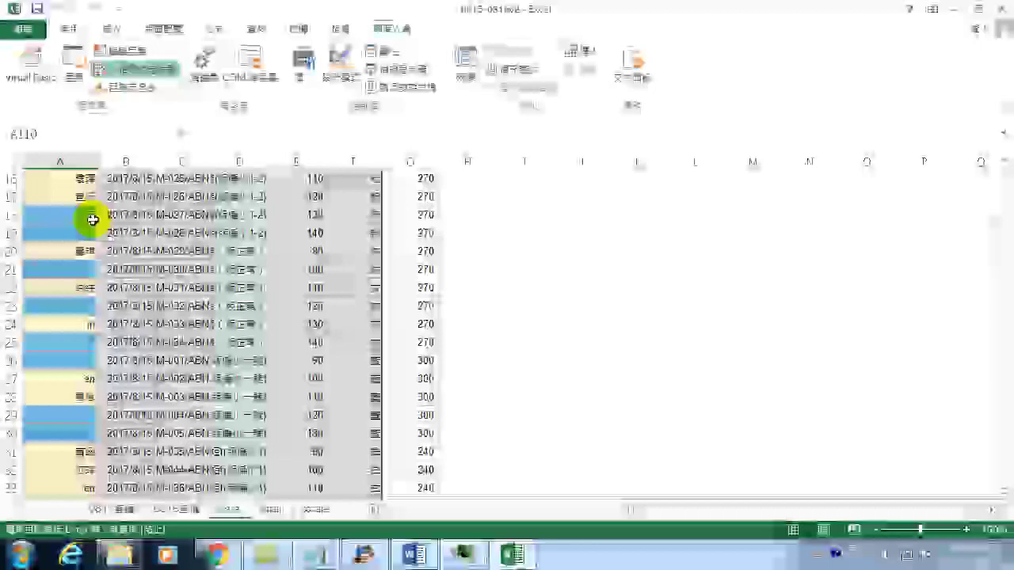
{"action": "scroll", "coordinate": [103, 206], "scroll_direction": "up", "scroll_amount": 5}
{"action": "scroll", "coordinate": [176, 356], "scroll_direction": "down", "scroll_amount": 4}
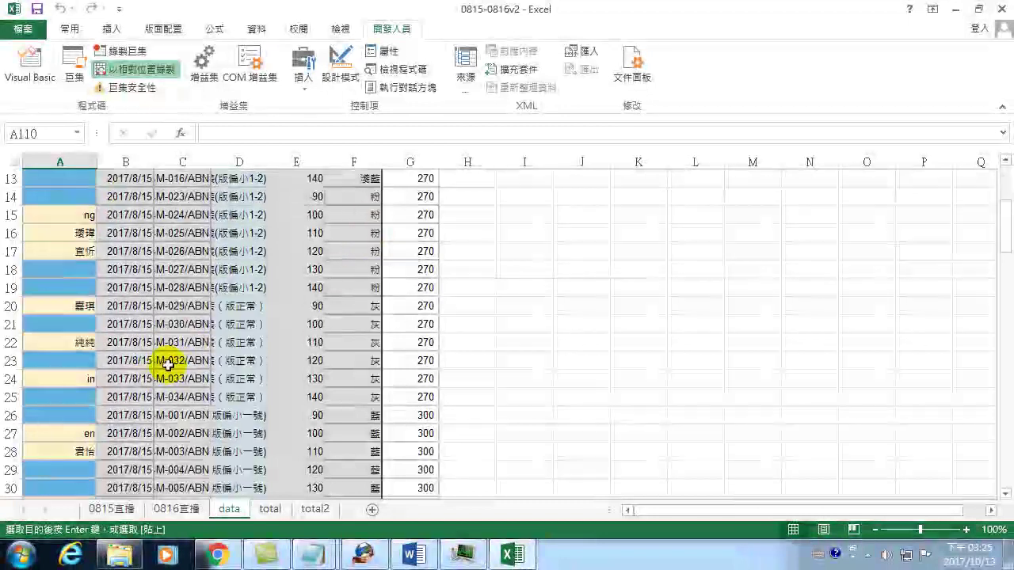
{"action": "scroll", "coordinate": [143, 404], "scroll_direction": "down", "scroll_amount": 6}
{"action": "scroll", "coordinate": [141, 408], "scroll_direction": "down", "scroll_amount": 11}
{"action": "scroll", "coordinate": [270, 420], "scroll_direction": "down", "scroll_amount": 11}
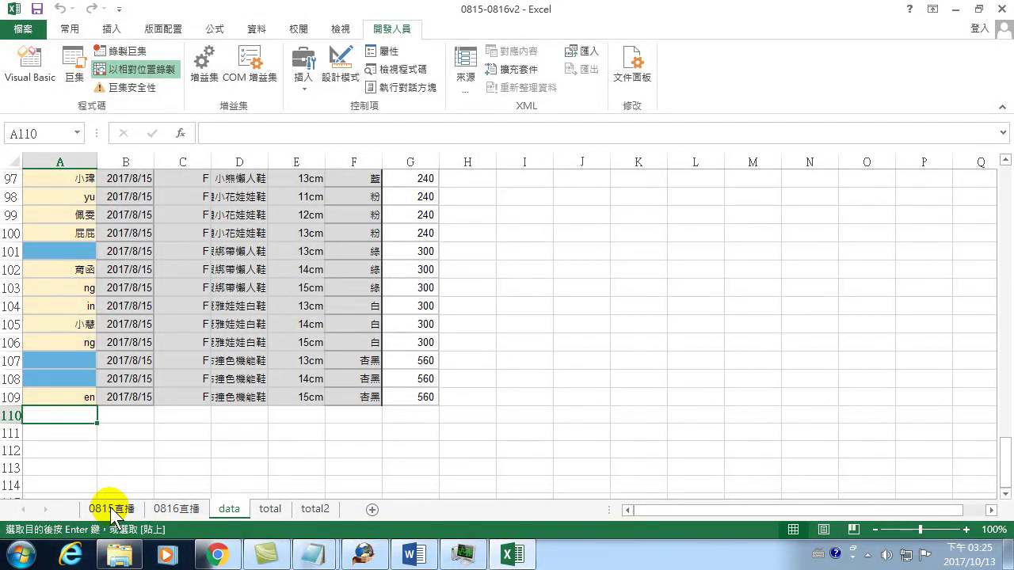
{"action": "left_click", "coordinate": [111, 510]}
{"action": "left_click", "coordinate": [657, 362]}
{"action": "left_click", "coordinate": [594, 354]}
{"action": "left_click_drag", "start_coordinate": [591, 342], "coordinate": [581, 176]}
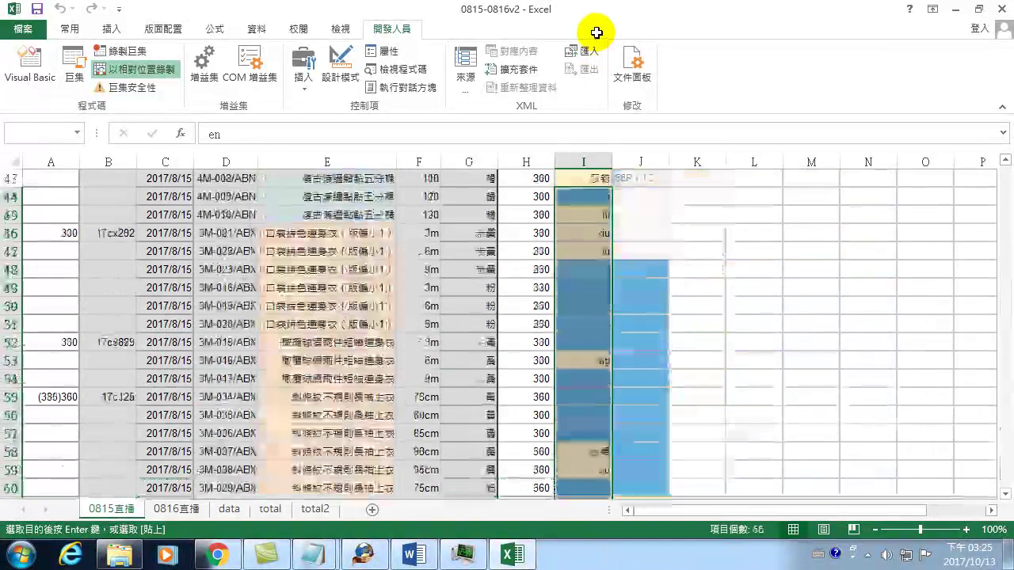
{"action": "left_click_drag", "start_coordinate": [580, 176], "coordinate": [580, 176]}
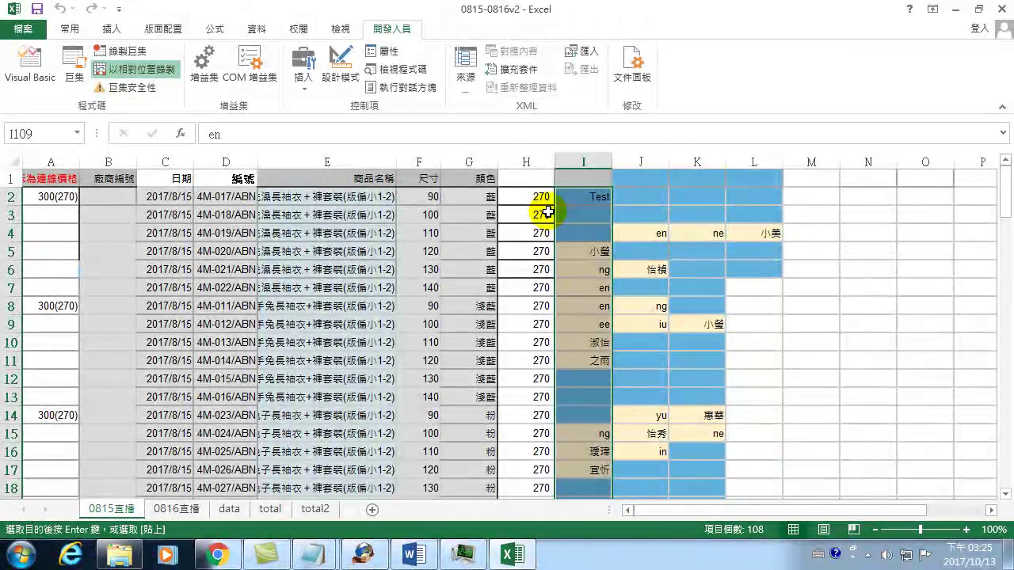
{"action": "left_click", "coordinate": [233, 510]}
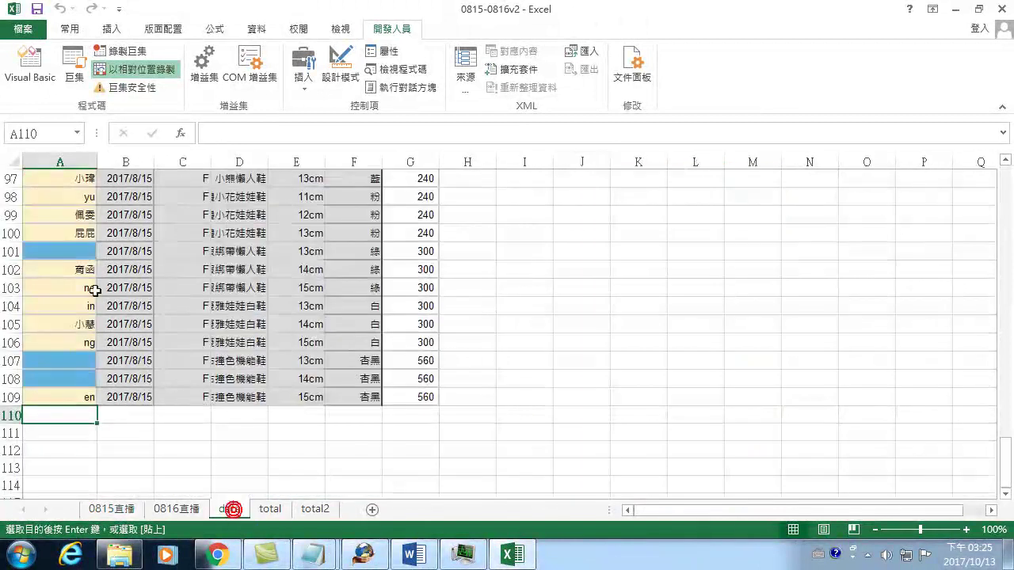